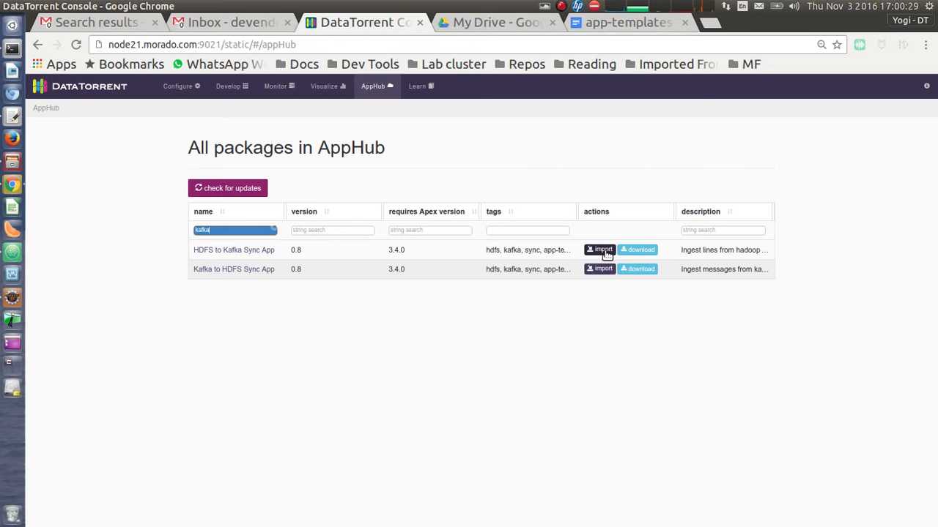
# Import the HDFS to Kafka Sync App package from AppHub and open its package page.
pyautogui.click(605, 251)
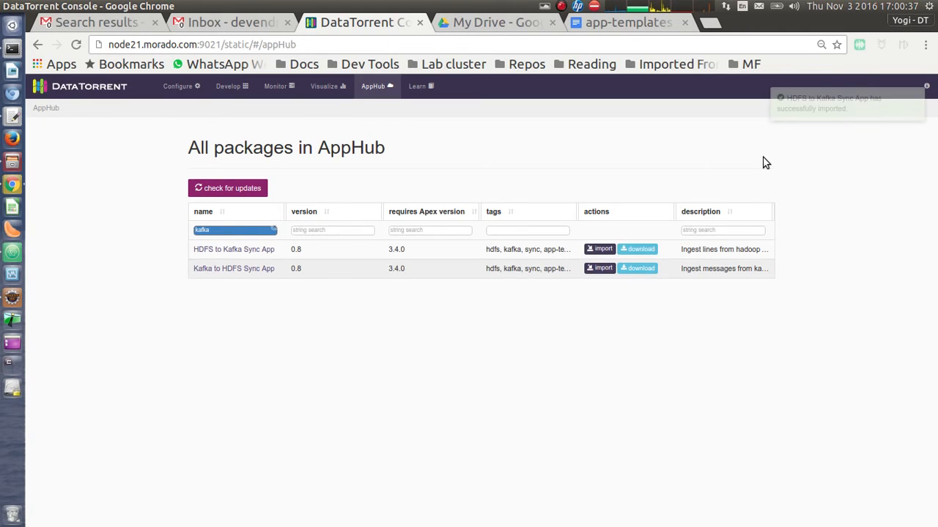
pyautogui.click(821, 102)
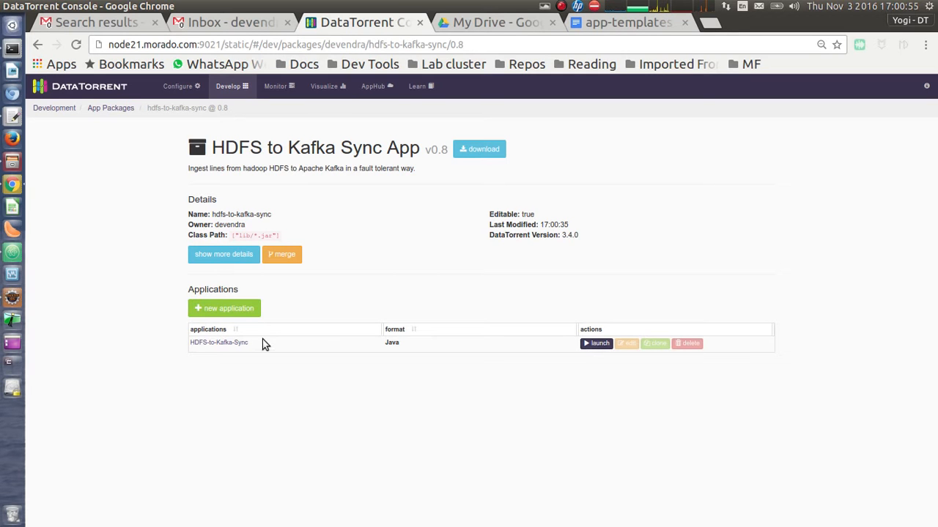
pyautogui.click(593, 344)
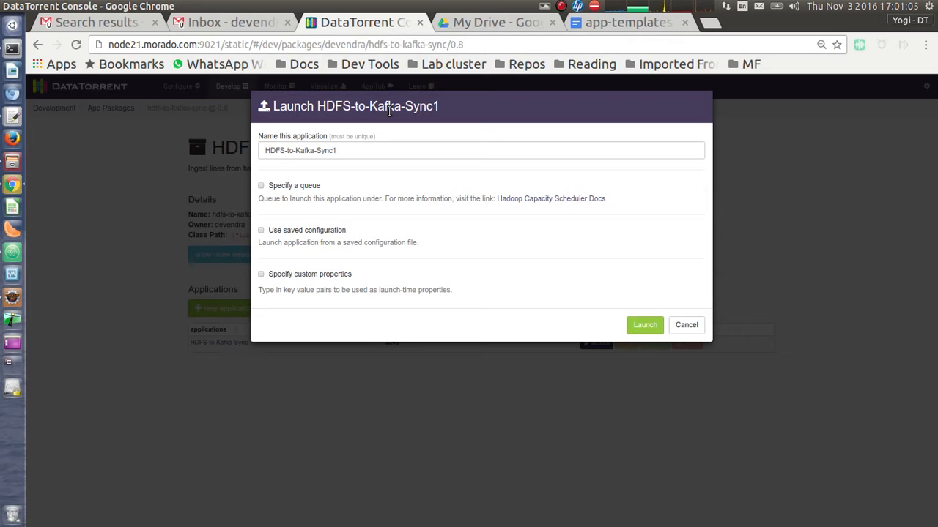
pyautogui.click(563, 6)
pyautogui.click(615, 21)
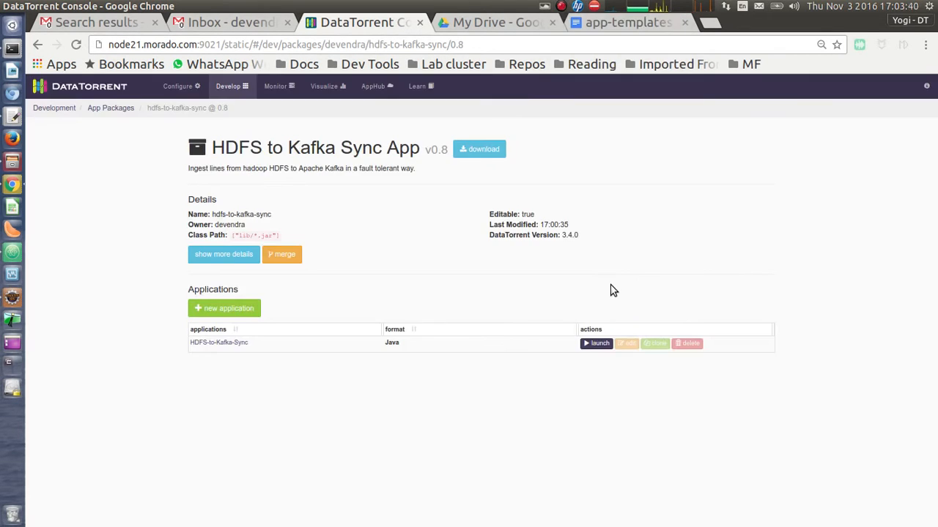
# Open the launch settings for HDFS-to-Kafka-Sync and use the saved configuration cluster-memory-conf.xml.
pyautogui.click(597, 344)
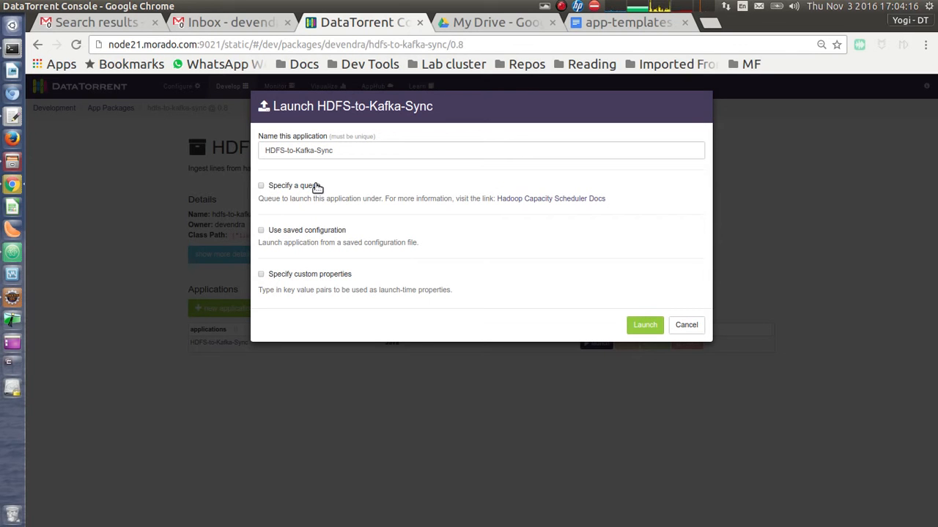
pyautogui.click(329, 233)
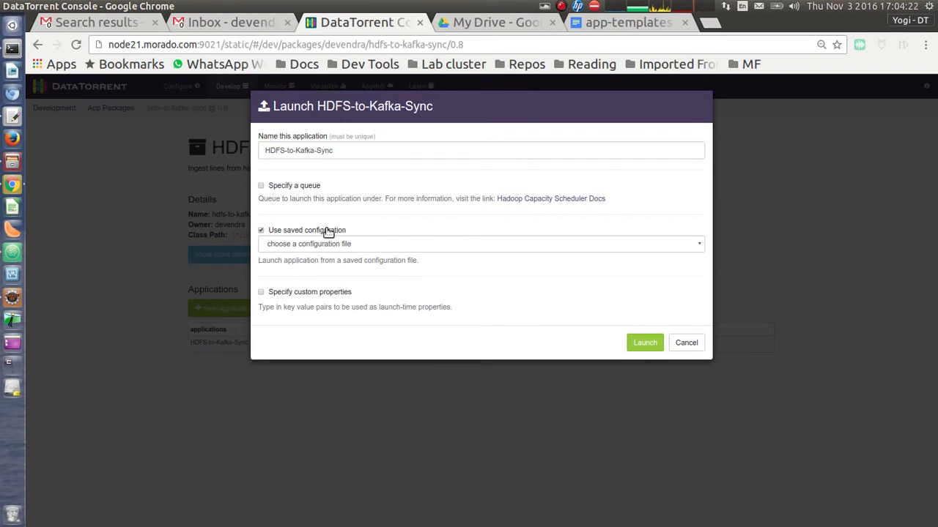
pyautogui.click(340, 245)
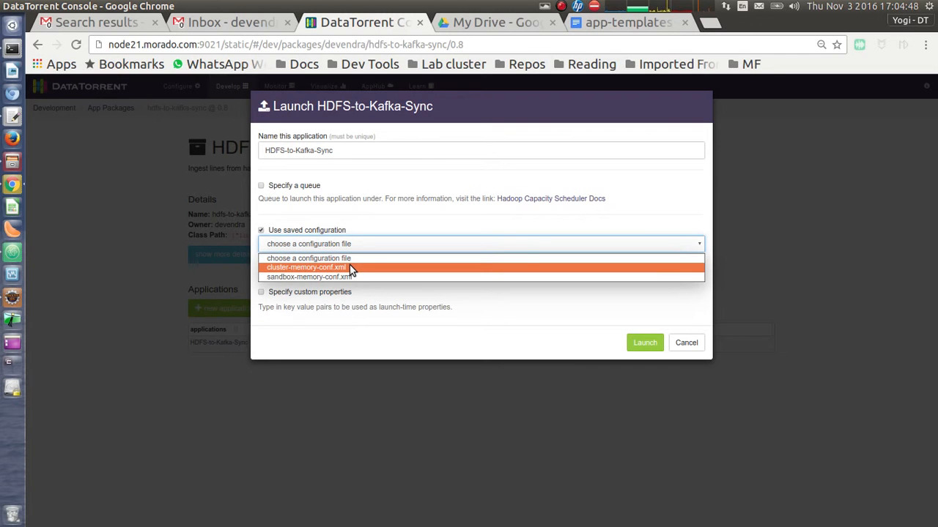
pyautogui.click(352, 268)
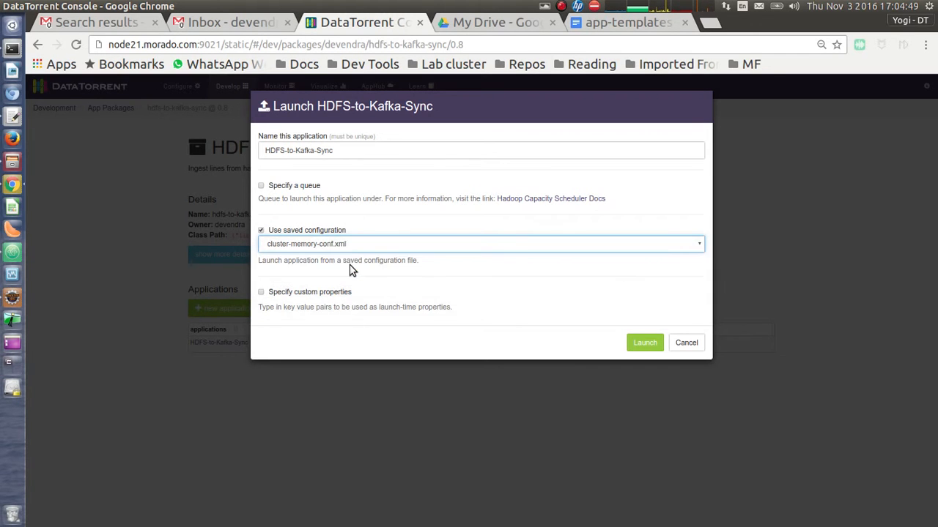
# Enable custom launch properties and add the application's default properties.
pyautogui.click(286, 294)
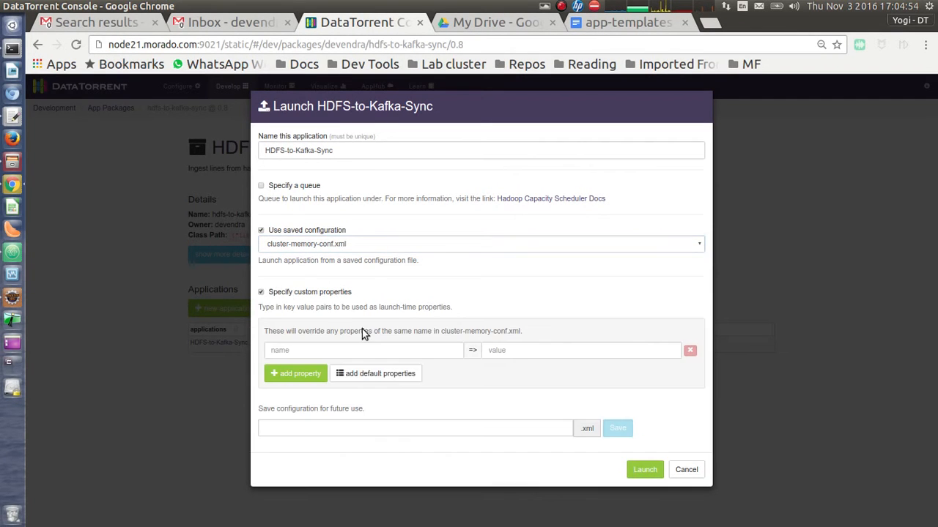
pyautogui.click(365, 380)
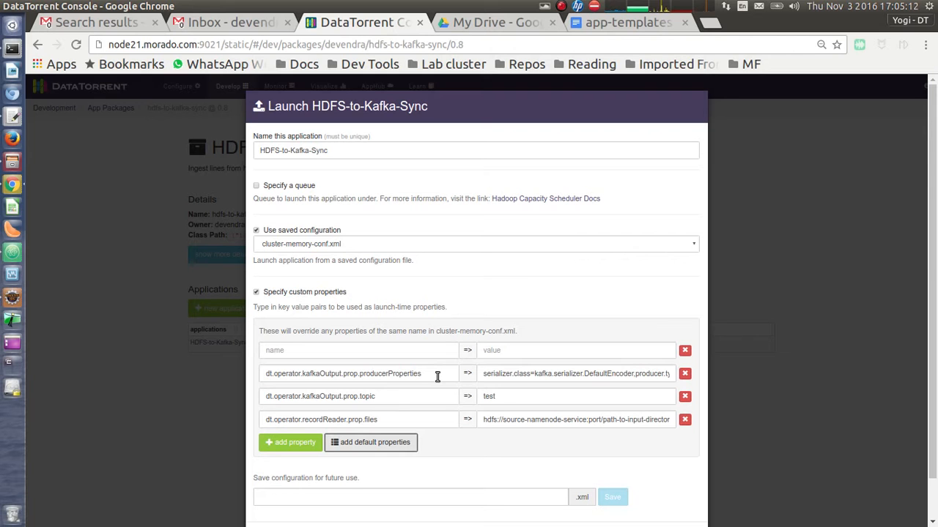
# Set the kafkaOutput producerProperties to the app-templates document's value "serializer.class=kafka.serializer.DefaultEncoder,producer.type=async,metadata.broker.list=node17:9092".
pyautogui.click(496, 374)
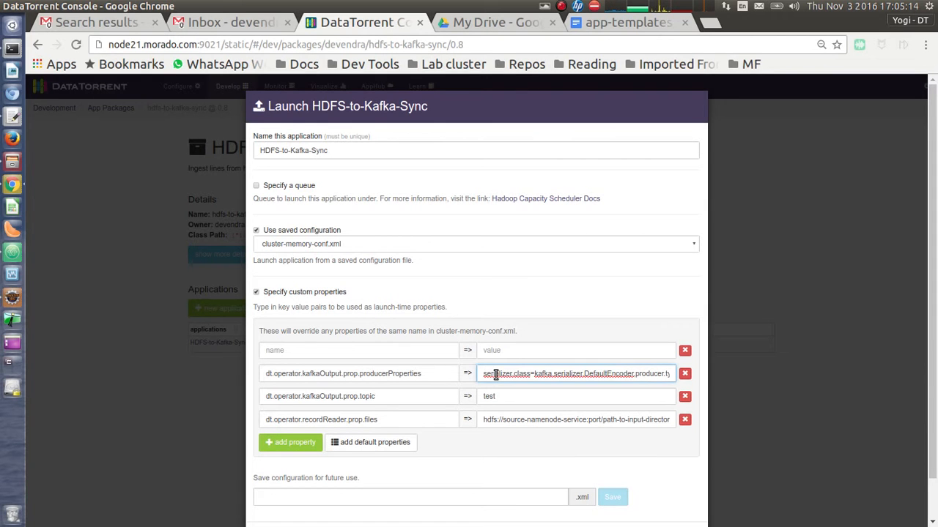
pyautogui.press('End')
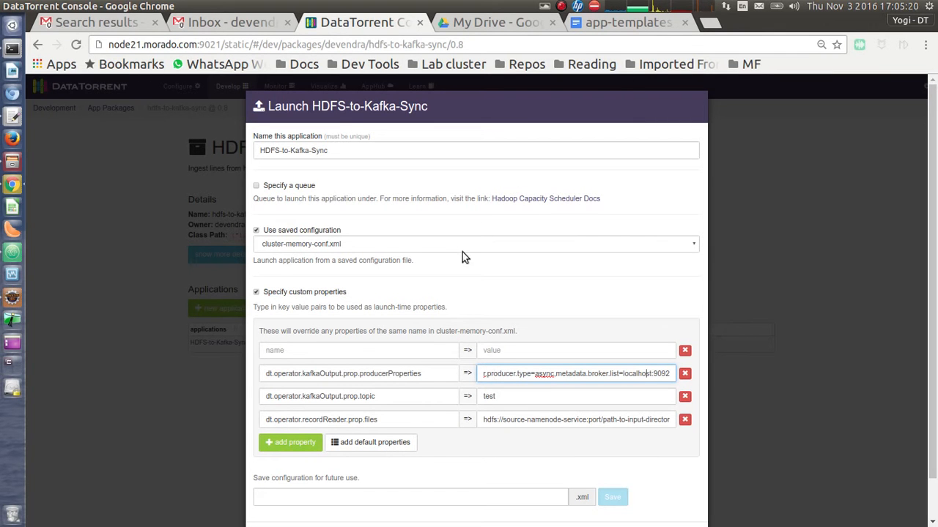
pyautogui.click(609, 27)
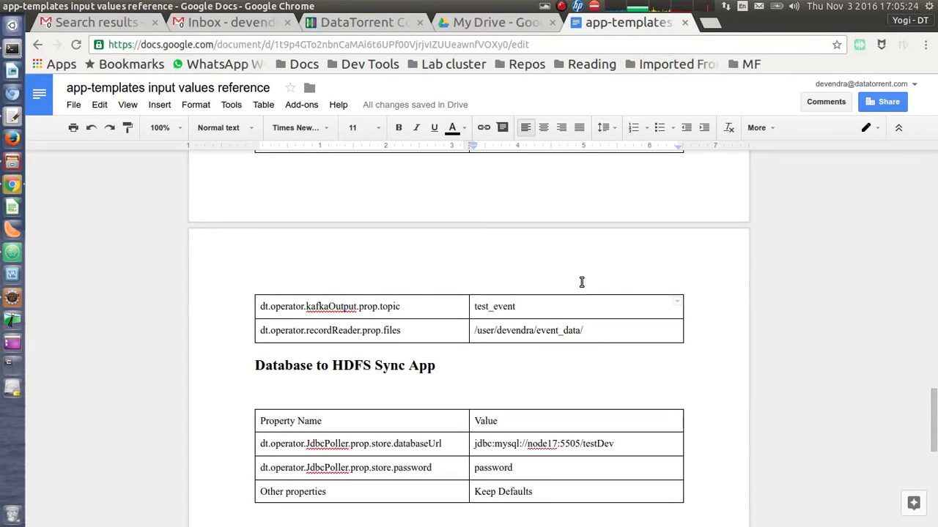
pyautogui.scroll(2, 582, 282)
pyautogui.scroll(1, 477, 224)
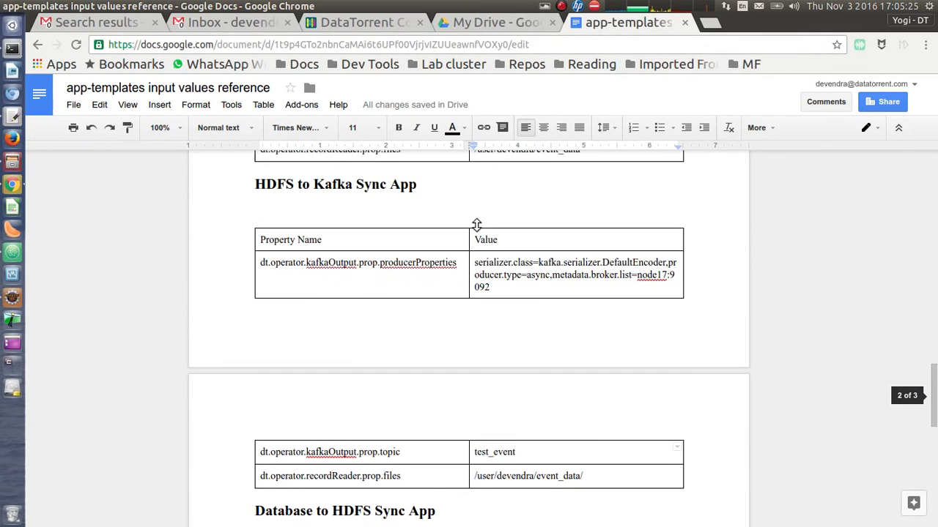
pyautogui.click(472, 265)
pyautogui.keyDown('shift'); pyautogui.click(489, 287); pyautogui.keyUp('shift')
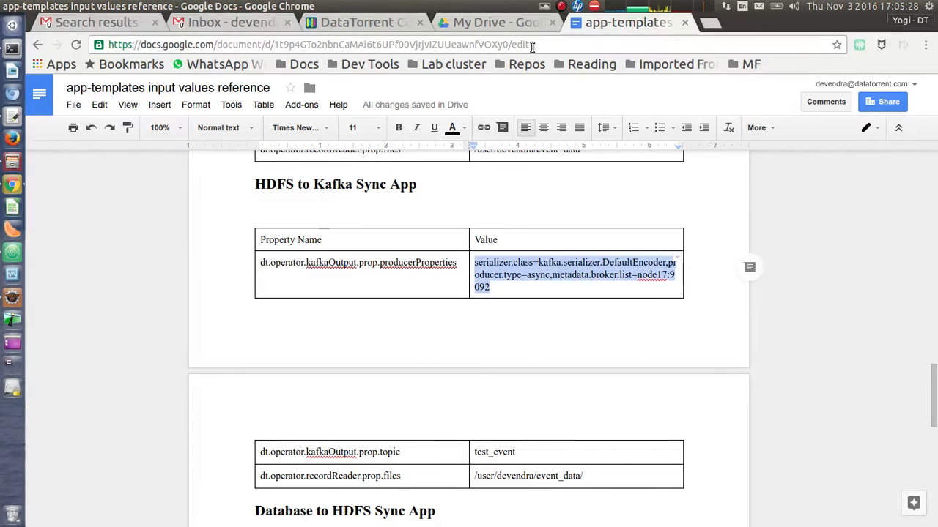
pyautogui.click(401, 33)
pyautogui.tripleClick(501, 376)
pyautogui.hotkey('ctrl', 'v')
# Review the full producerProperties value from its serializer class to the broker list's host and port.
pyautogui.press('Home')
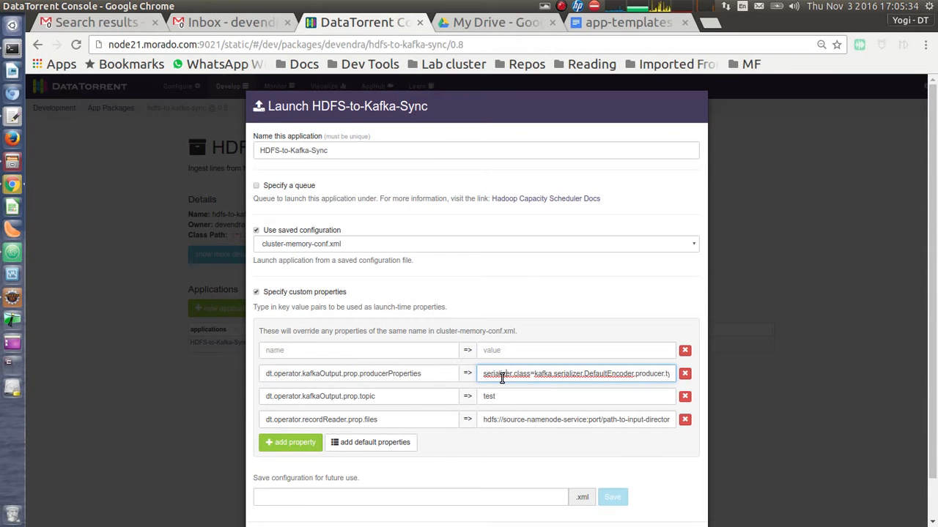
pyautogui.press('Left')
pyautogui.press('Right')
pyautogui.press('Right')
pyautogui.press('Right')
pyautogui.press('Right')
pyautogui.press('Right')
pyautogui.press('Right')
pyautogui.press('Right')
pyautogui.press('Right')
pyautogui.press('Right')
pyautogui.press('Right')
pyautogui.press('Right')
pyautogui.press('Right')
pyautogui.press('Right')
pyautogui.press('Right')
pyautogui.press('Right')
pyautogui.press('Right')
pyautogui.press('Right')
pyautogui.press('Right')
pyautogui.press('Right')
pyautogui.press('Right')
pyautogui.press('Right')
pyautogui.press('Right')
pyautogui.press('Right')
pyautogui.press('Right')
pyautogui.press('Right')
pyautogui.press('Right')
pyautogui.press('Right')
pyautogui.press('Right')
pyautogui.press('Right')
pyautogui.press('Right')
pyautogui.press('Right')
pyautogui.press('Right')
pyautogui.press('Right')
pyautogui.press('Right')
pyautogui.press('Right')
pyautogui.press('Right')
pyautogui.press('Right')
pyautogui.press('Right')
pyautogui.press('Right')
pyautogui.press('Right')
pyautogui.press('Right')
pyautogui.press('Right')
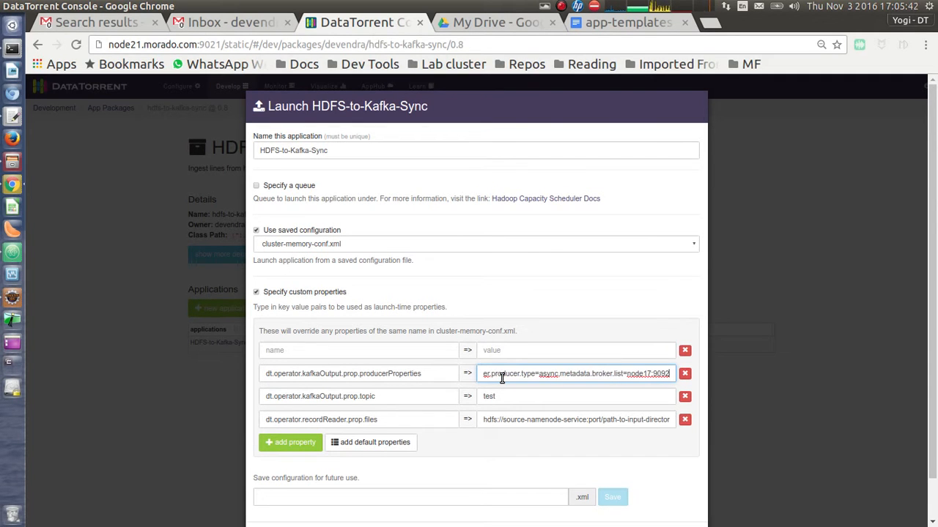
pyautogui.press('Left')
pyautogui.press('Left')
pyautogui.press('Left')
pyautogui.press('Left')
pyautogui.press('Left')
pyautogui.press('Left')
pyautogui.press('Left')
pyautogui.press('Left')
pyautogui.press('Left')
pyautogui.press('Left')
pyautogui.press('Left')
pyautogui.press('Right')
pyautogui.press('Right')
pyautogui.press('Right')
pyautogui.press('Right')
pyautogui.press('Right')
pyautogui.press('Right')
# Copy the Kafka topic from the app-templates reference document and set dt.operator.kafkaOutput.prop.topic to test_event.
pyautogui.click(517, 396)
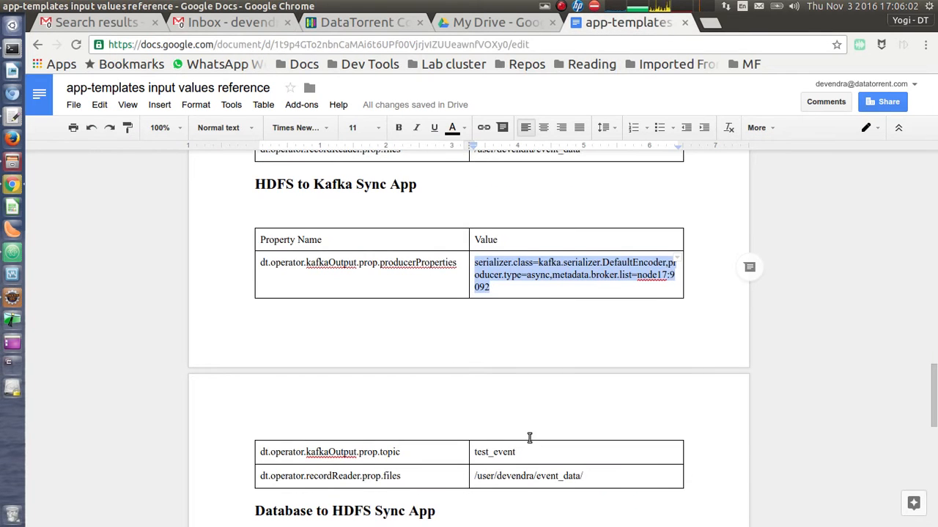
pyautogui.moveTo(518, 453); pyautogui.dragTo(473, 455)
pyautogui.hotkey('ctrl', 'c')
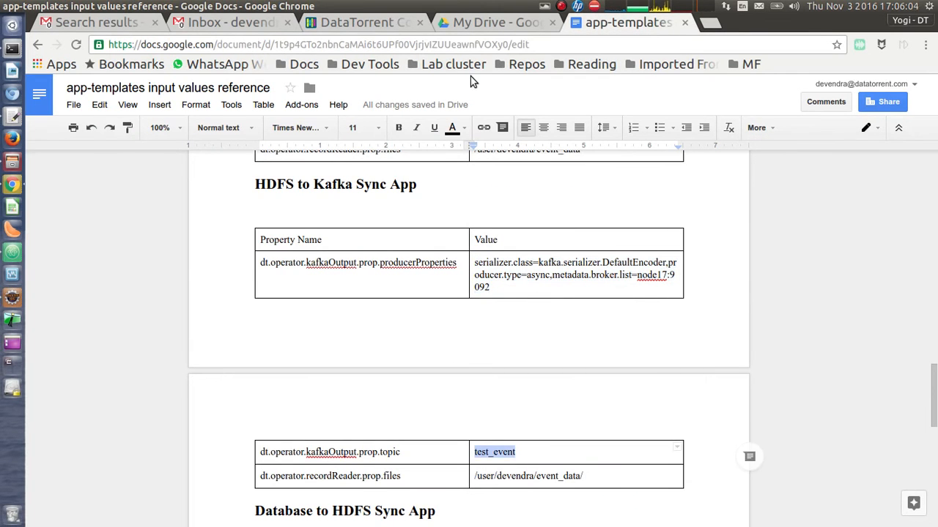
pyautogui.click(417, 23)
pyautogui.doubleClick(513, 397)
pyautogui.hotkey('ctrl', 'v')
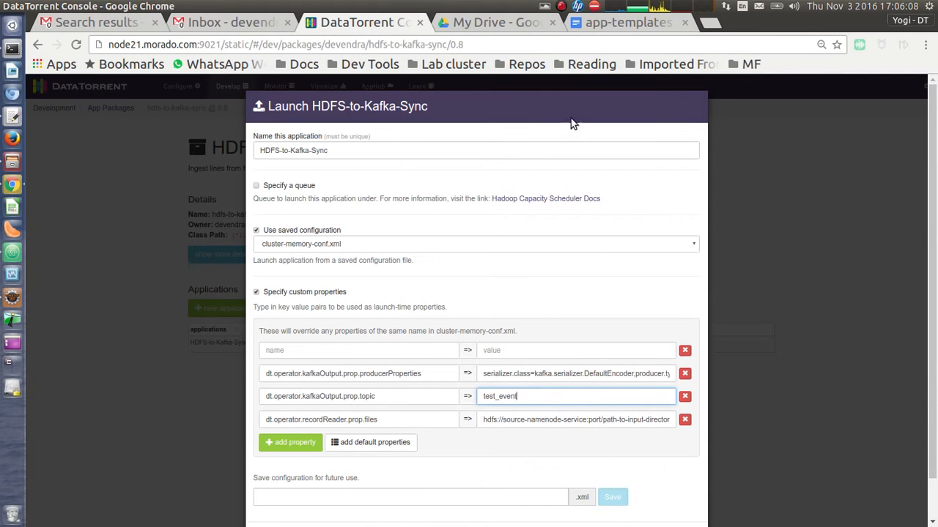
# Set dt.operator.recordReader.prop.files to the event_data directory path given in the app-templates reference document.
pyautogui.click(582, 20)
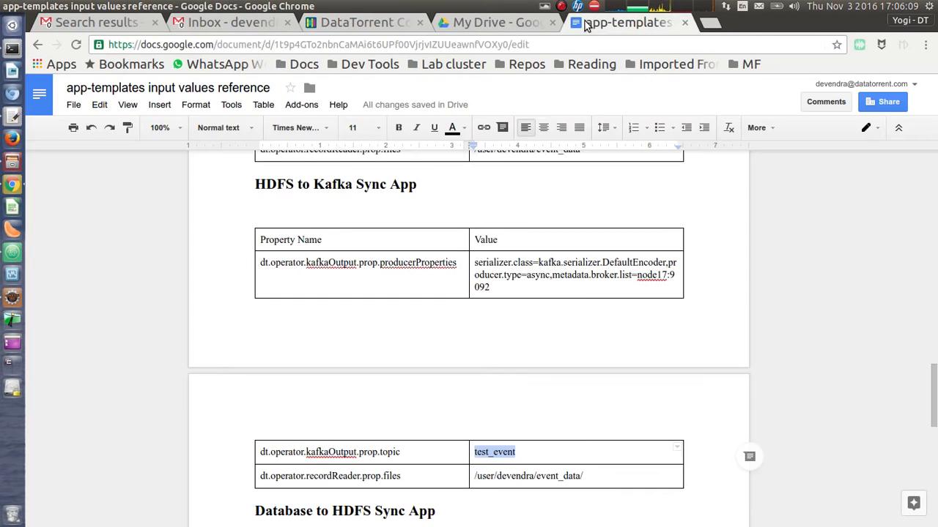
pyautogui.click(594, 479)
pyautogui.keyDown('shift'); pyautogui.click(479, 476); pyautogui.keyUp('shift')
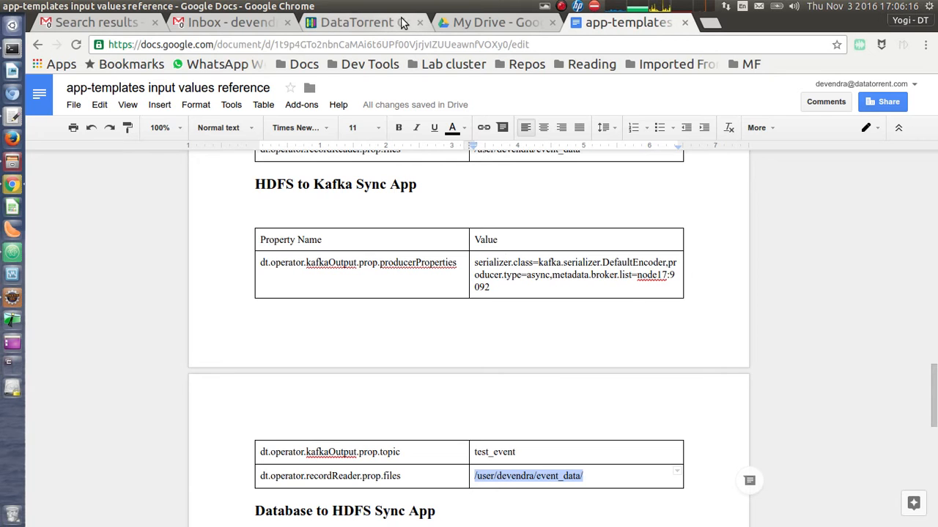
pyautogui.click(401, 24)
pyautogui.click(557, 423)
pyautogui.hotkey('ctrl', 'a')
pyautogui.write('/user/devendra/event_data/')
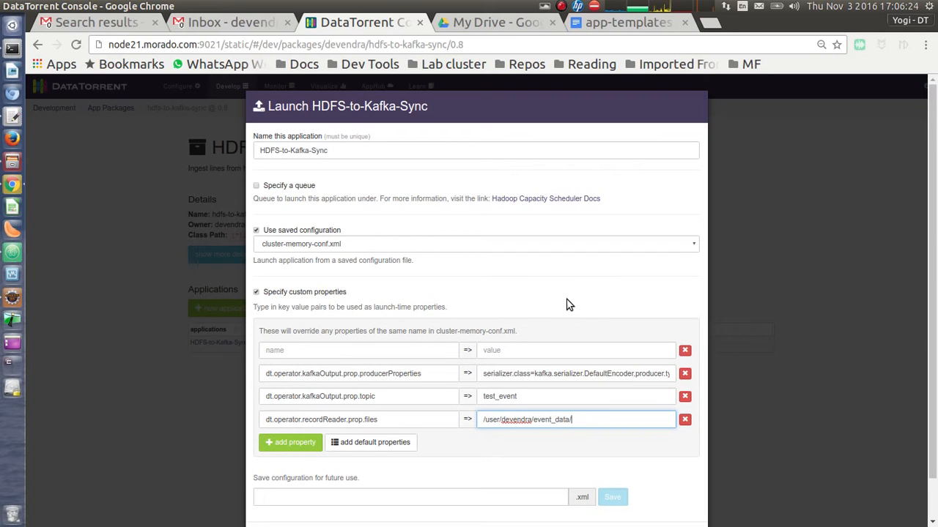
# Launch the HDFS-to-Kafka-Sync application with the configured custom properties.
pyautogui.scroll(-1, 570, 305)
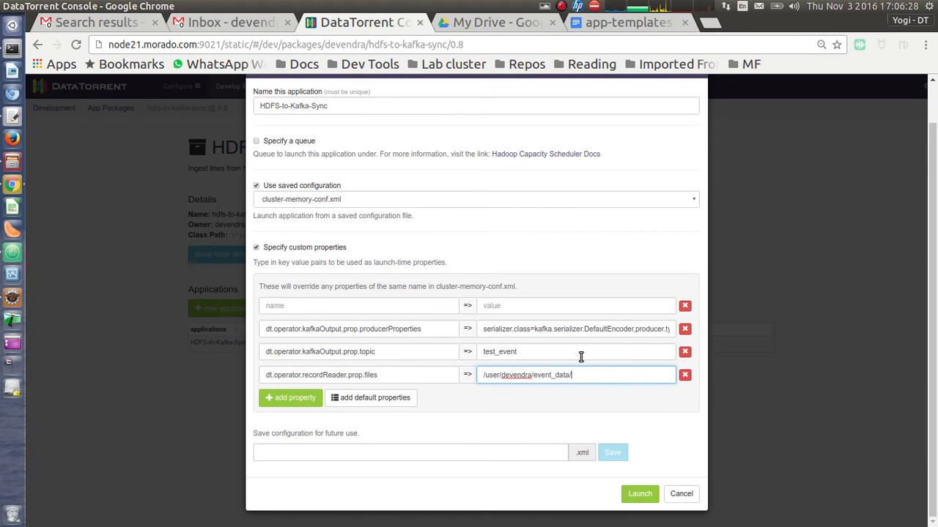
pyautogui.scroll(1, 580, 359)
pyautogui.scroll(-1, 580, 311)
pyautogui.click(640, 494)
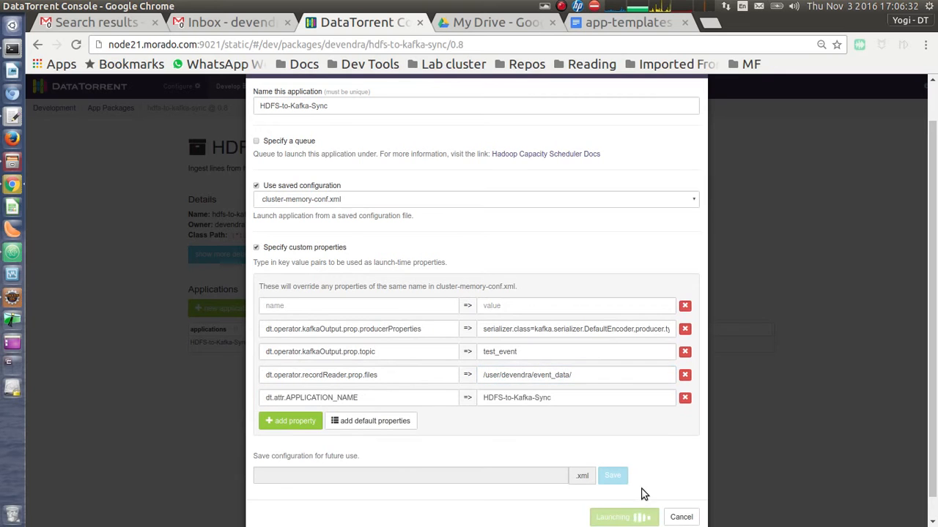
pyautogui.scroll(1, 666, 415)
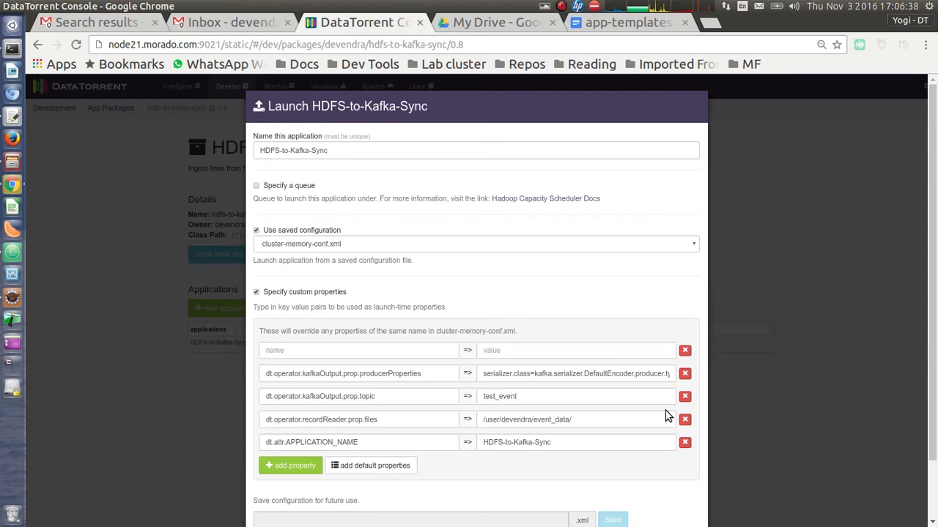
pyautogui.scroll(-2, 667, 416)
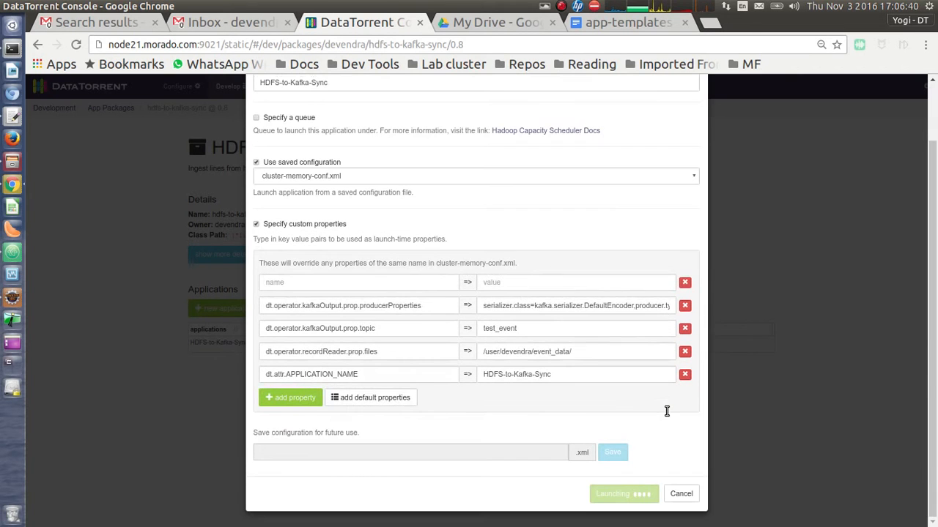
pyautogui.scroll(2, 667, 411)
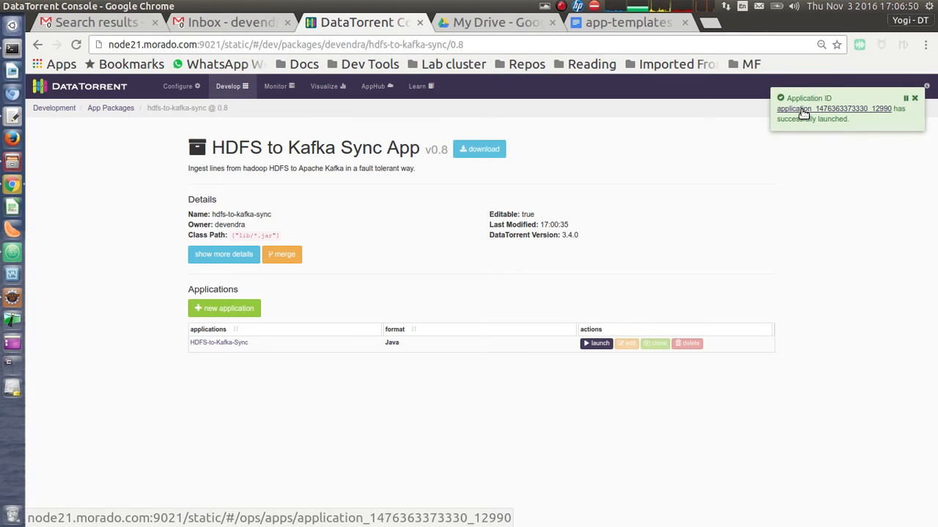
# Open the launched application's monitoring page and examine its state, logical DAG, operators, streams and metrics chart.
pyautogui.click(803, 110)
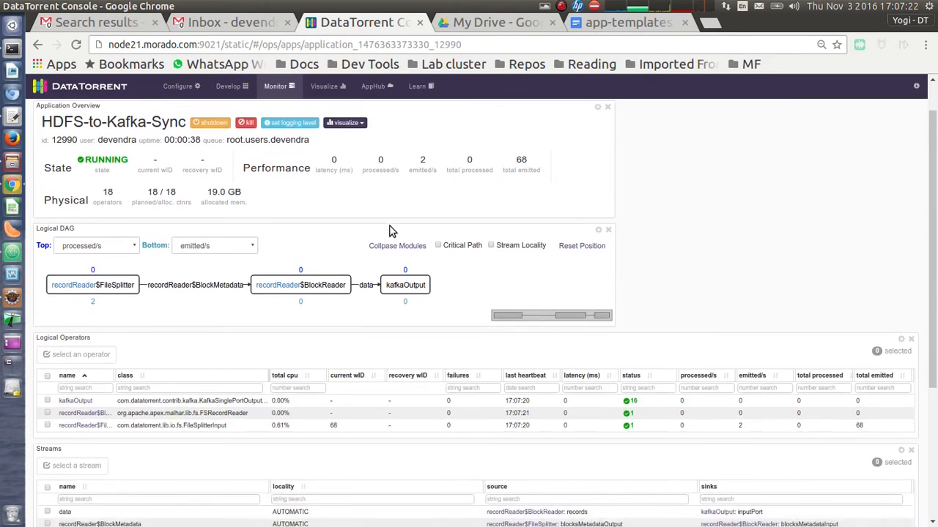
pyautogui.scroll(-3, 392, 231)
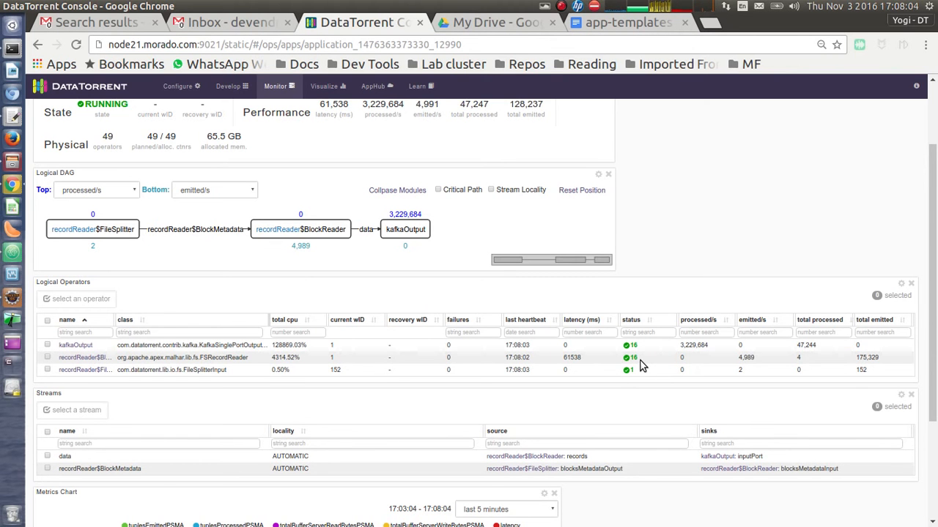
pyautogui.scroll(2, 640, 366)
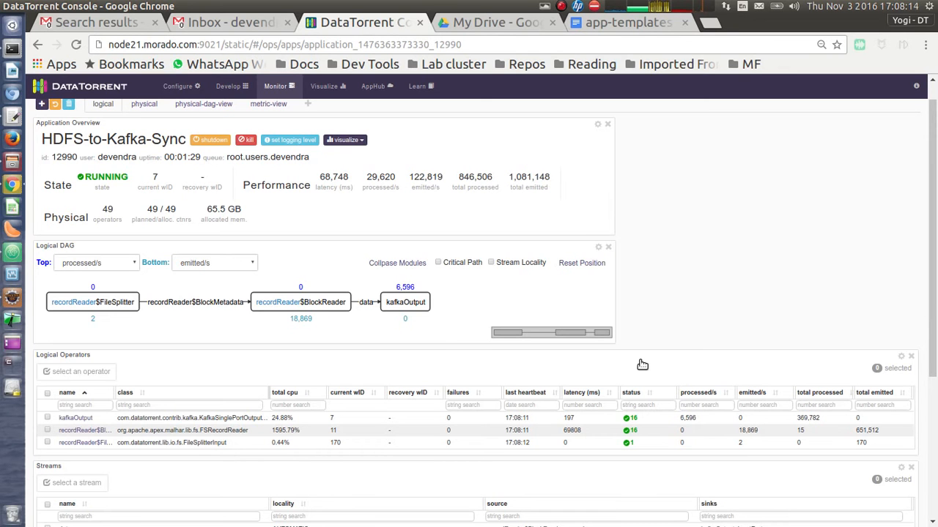
pyautogui.scroll(1, 641, 365)
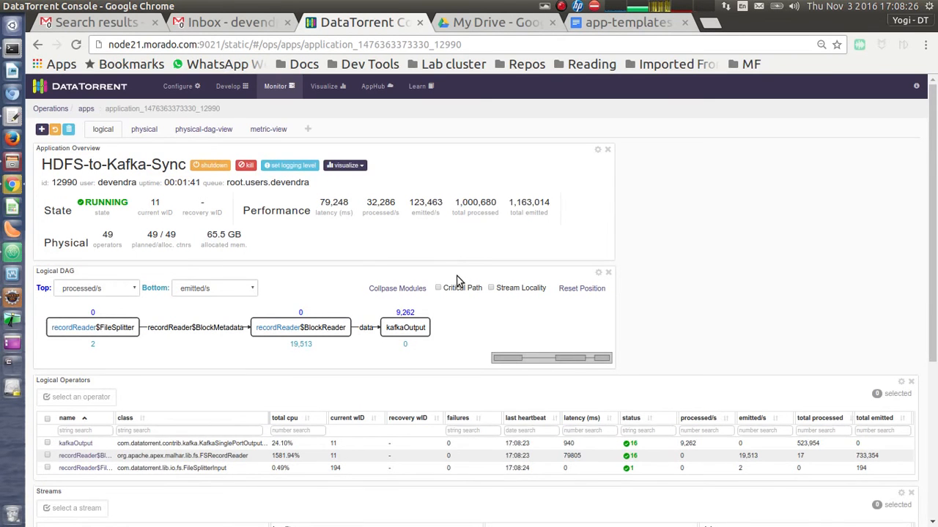
pyautogui.scroll(-3, 457, 276)
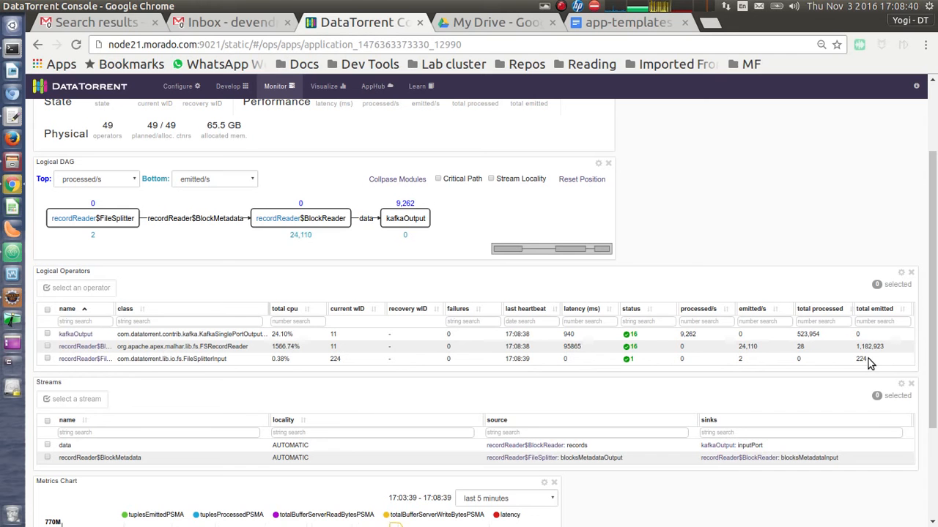
pyautogui.scroll(-3, 811, 342)
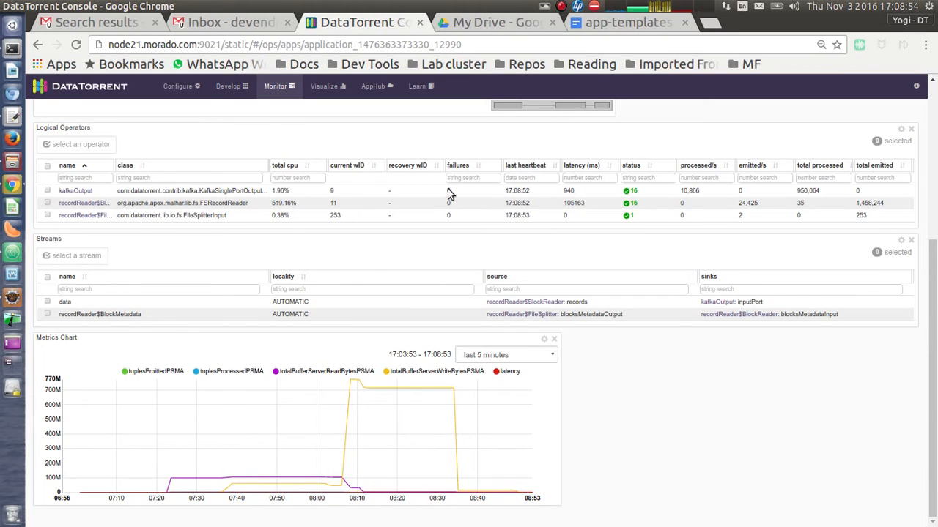
pyautogui.scroll(1, 718, 242)
pyautogui.scroll(3, 718, 246)
pyautogui.scroll(1, 715, 246)
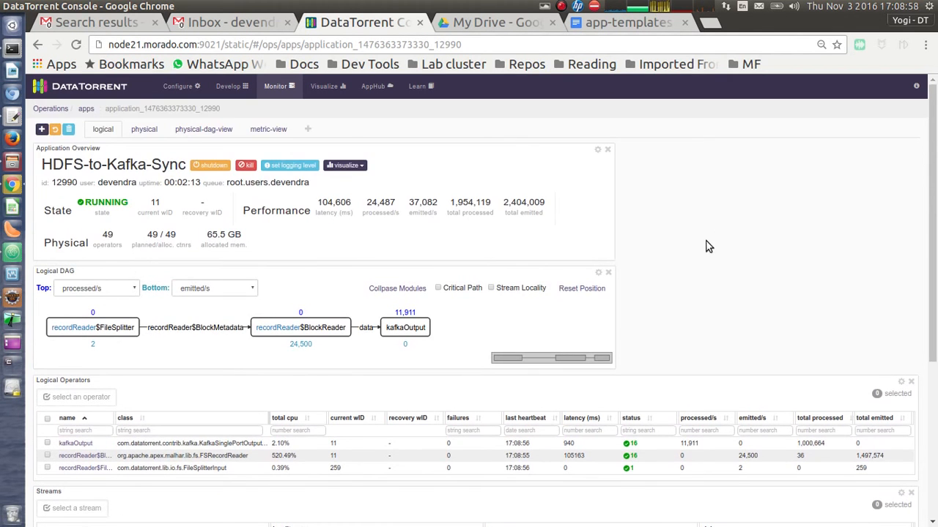
# Examine the physical operators and containers of the HDFS-to-Kafka-Sync application in its physical view.
pyautogui.click(141, 131)
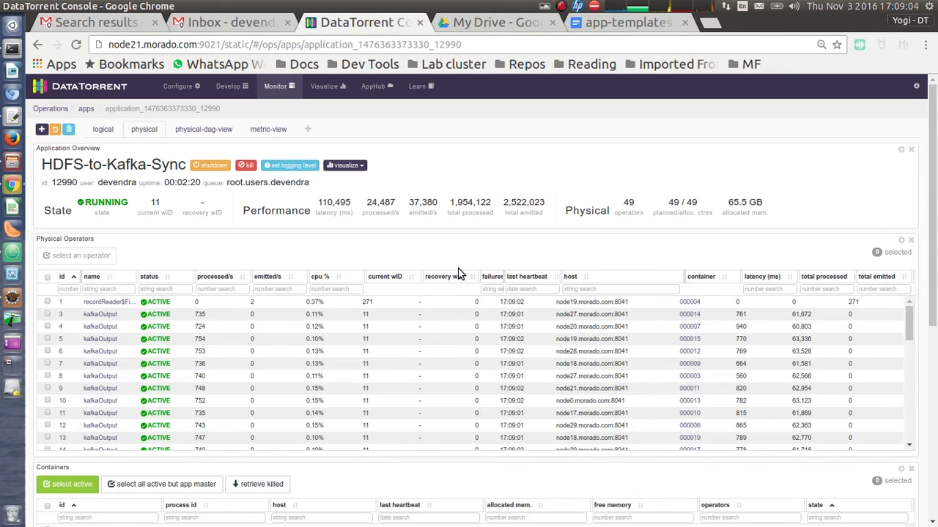
pyautogui.scroll(-4, 439, 275)
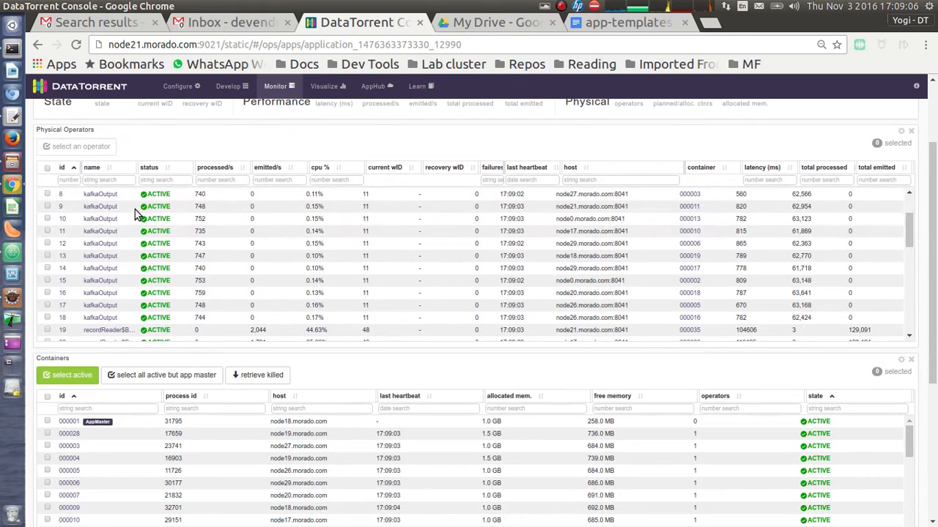
pyautogui.scroll(-3, 575, 252)
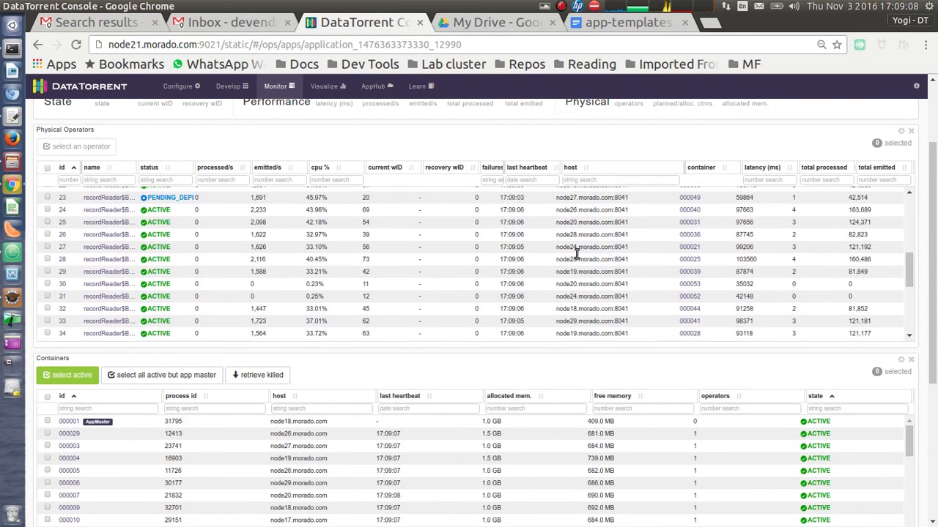
# Open container 000025, which hosts a recordReader BlockReader operator, and read through its dt.log file.
pyautogui.click(686, 260)
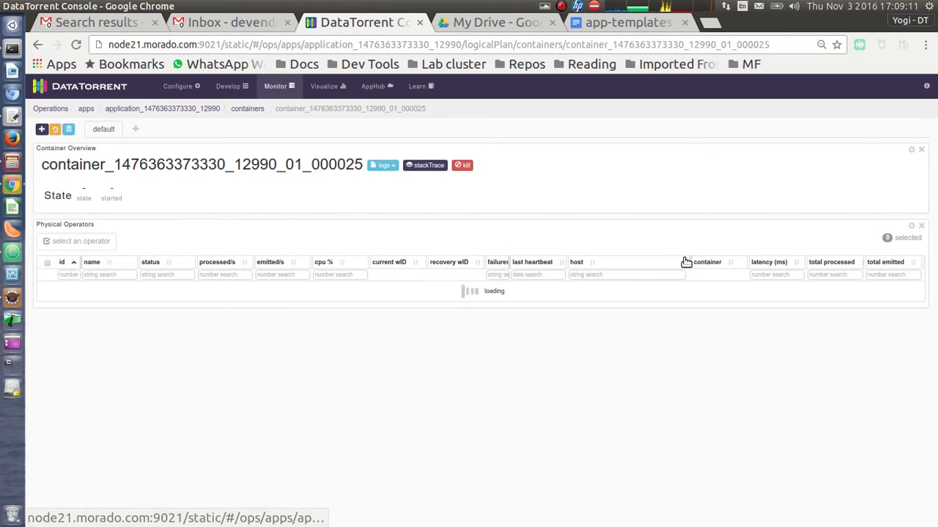
pyautogui.click(390, 166)
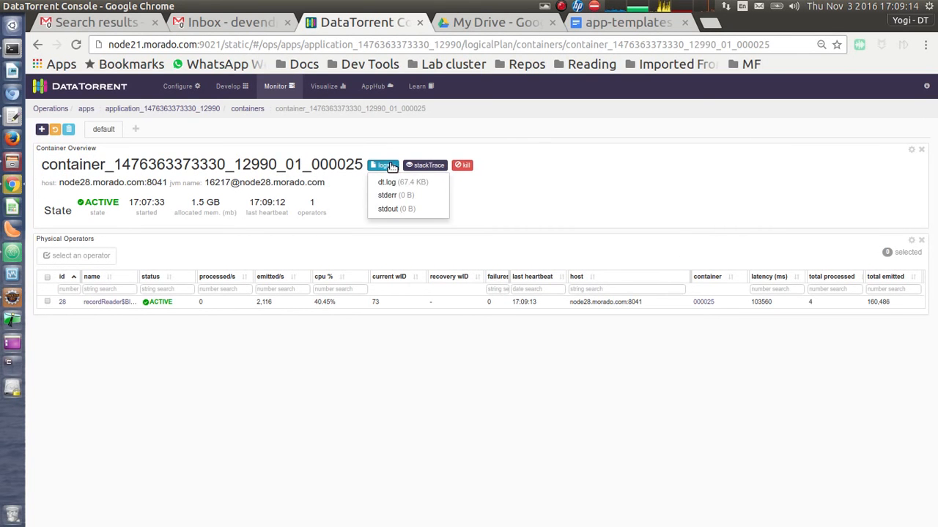
pyautogui.click(389, 183)
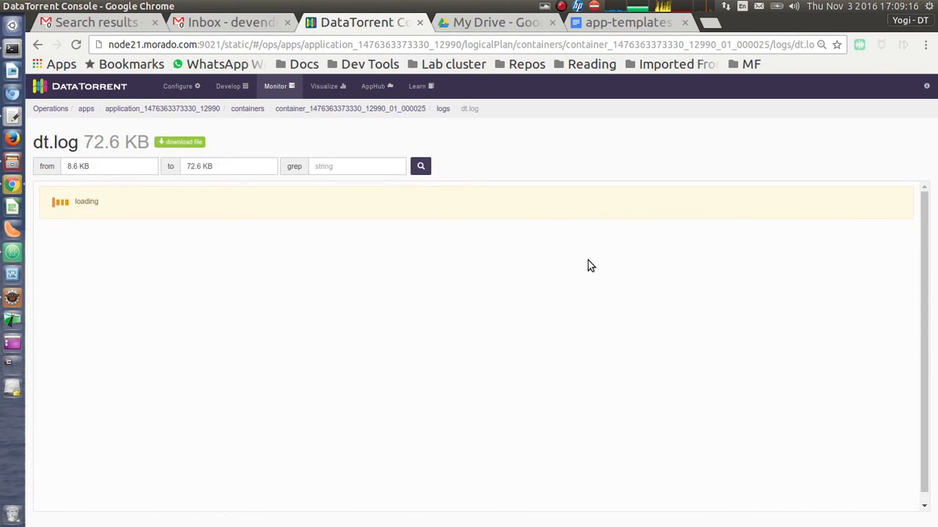
pyautogui.scroll(-15, 586, 266)
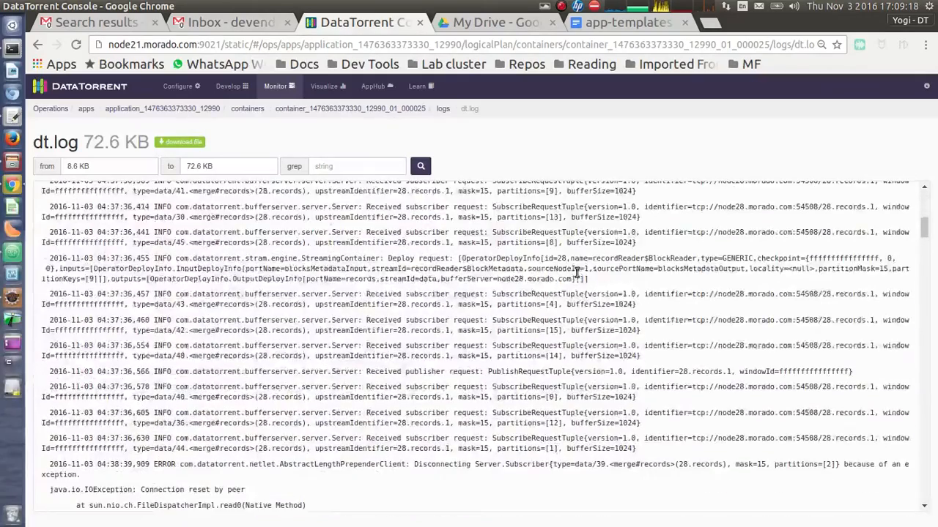
pyautogui.scroll(-5, 577, 271)
pyautogui.scroll(8, 576, 272)
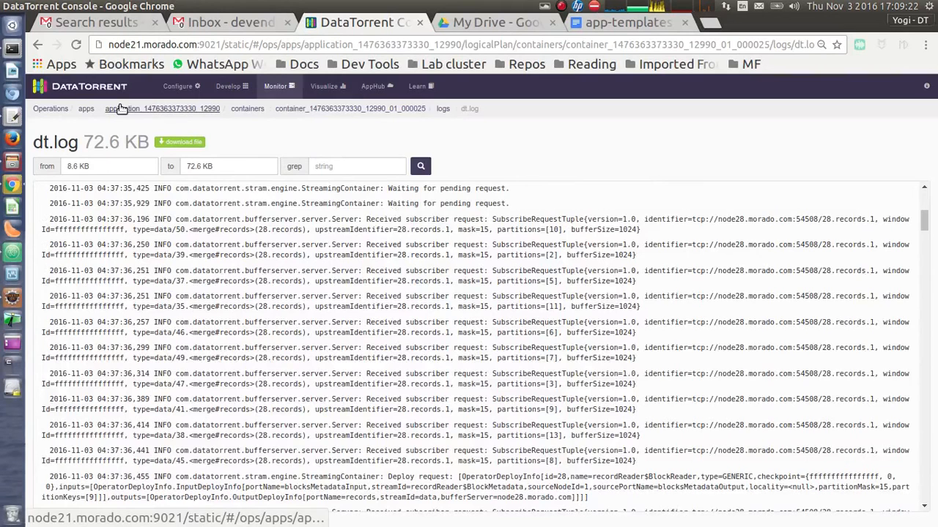
# Return to the application's logical view and open the cluster-wide operations overview of DataTorrent applications.
pyautogui.click(121, 108)
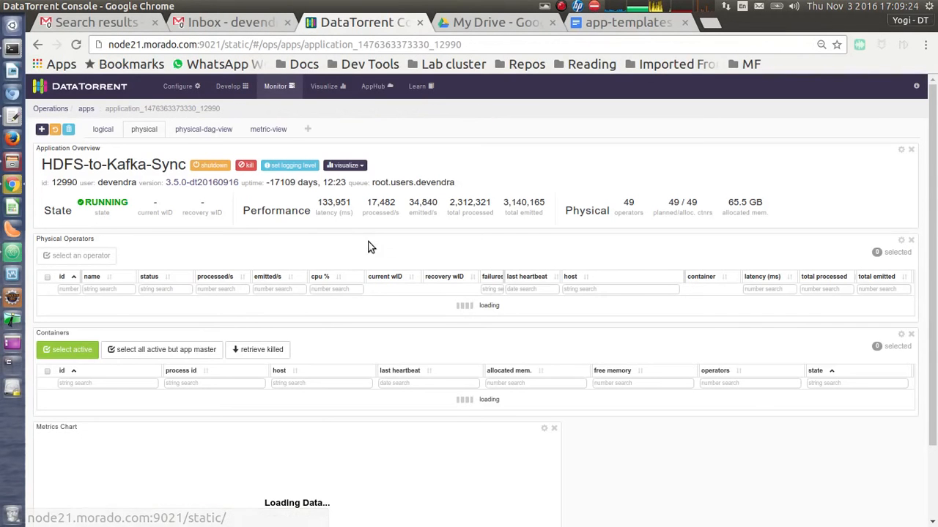
pyautogui.click(103, 129)
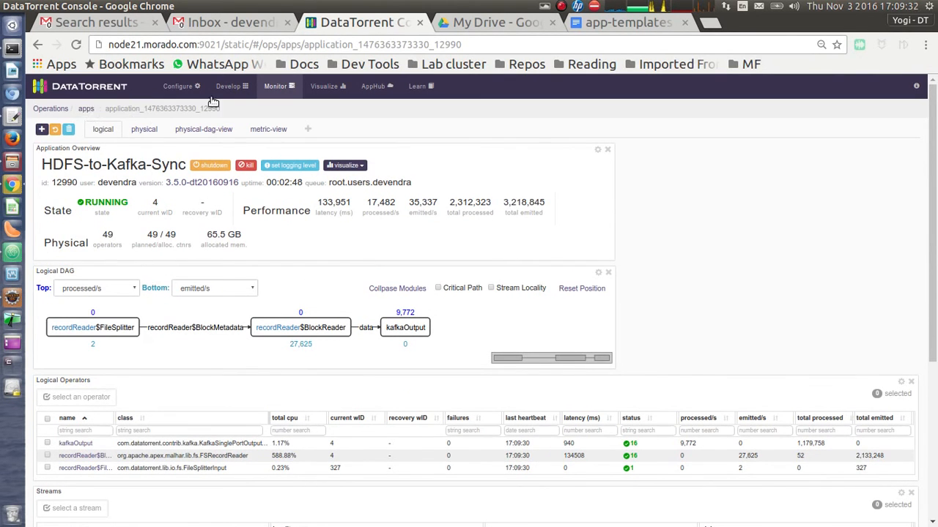
pyautogui.click(275, 87)
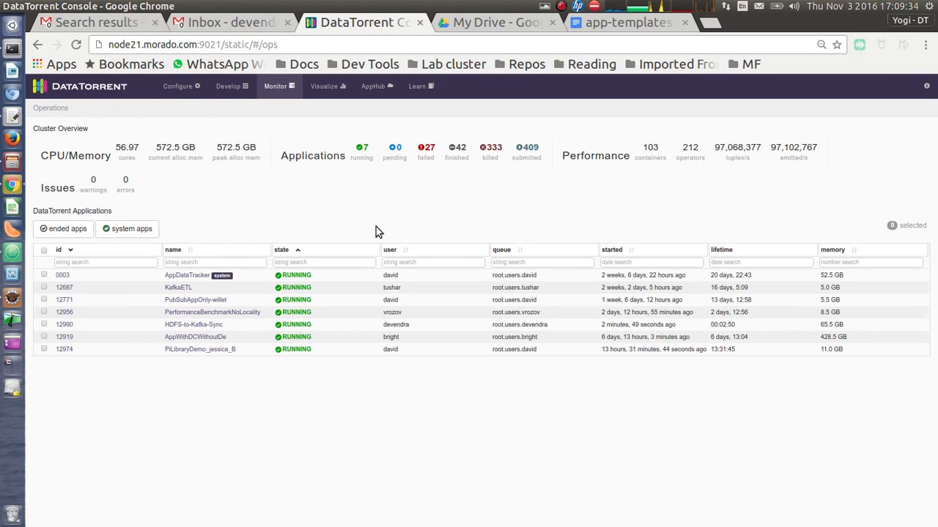